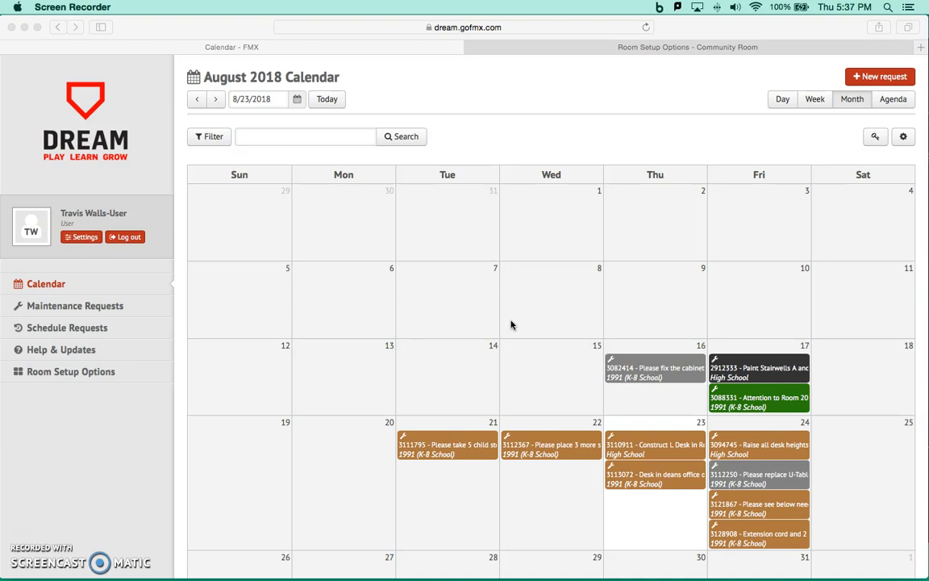
- Start a new schedule request from the calendar
{"action": "left_click", "coordinate": [562, 241]}
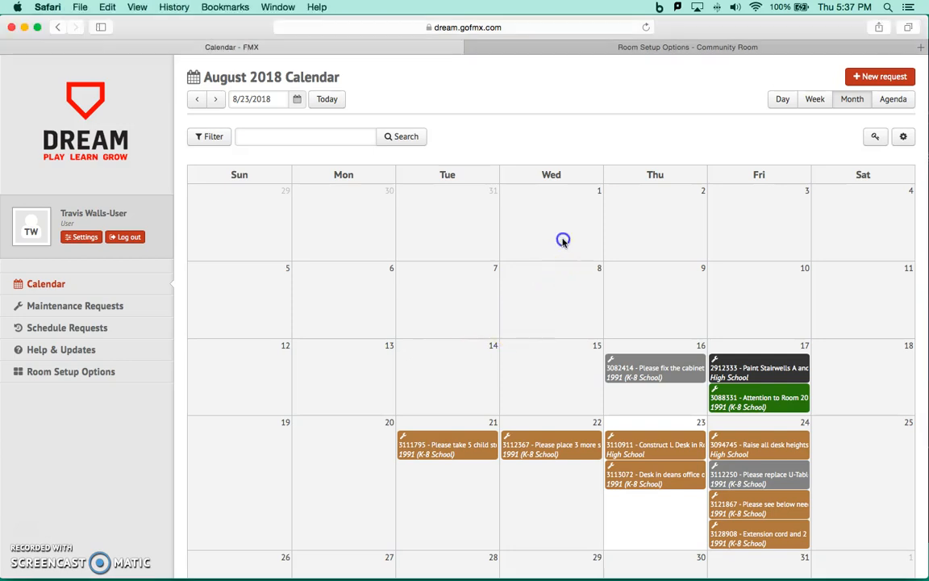
{"action": "left_click", "coordinate": [888, 77]}
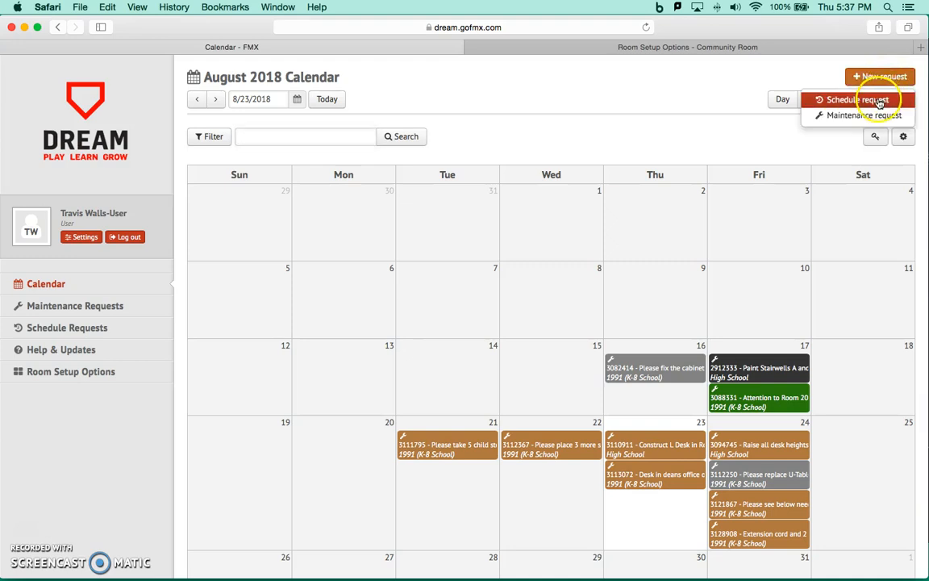
{"action": "left_click", "coordinate": [880, 100]}
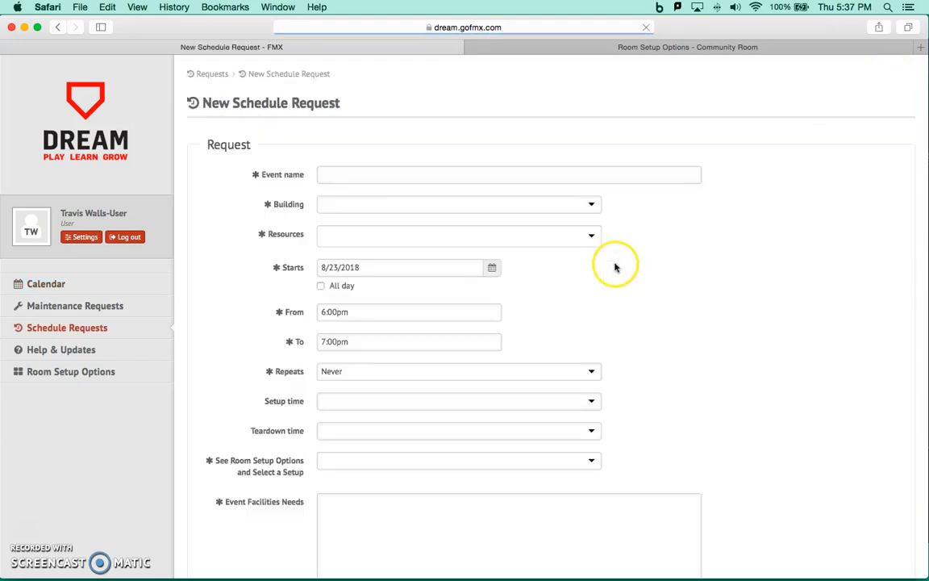
- Name the event "A Really Important Meeting" and set its building to 1991 (K-8 School)
{"action": "scroll", "coordinate": [760, 276], "scroll_direction": "down", "scroll_amount": 1}
{"action": "scroll", "coordinate": [760, 277], "scroll_direction": "down", "scroll_amount": 5}
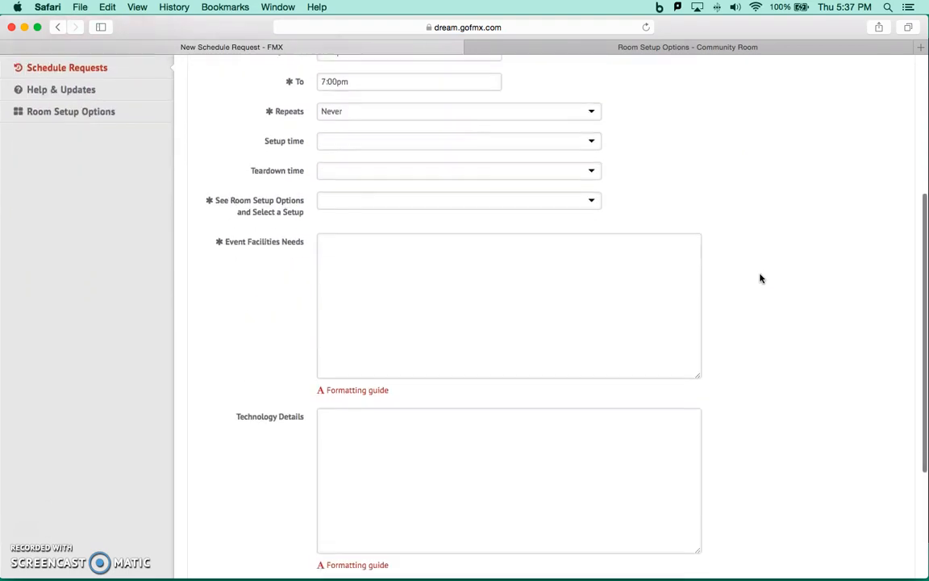
{"action": "scroll", "coordinate": [760, 278], "scroll_direction": "down", "scroll_amount": 4}
{"action": "scroll", "coordinate": [760, 278], "scroll_direction": "up", "scroll_amount": 10}
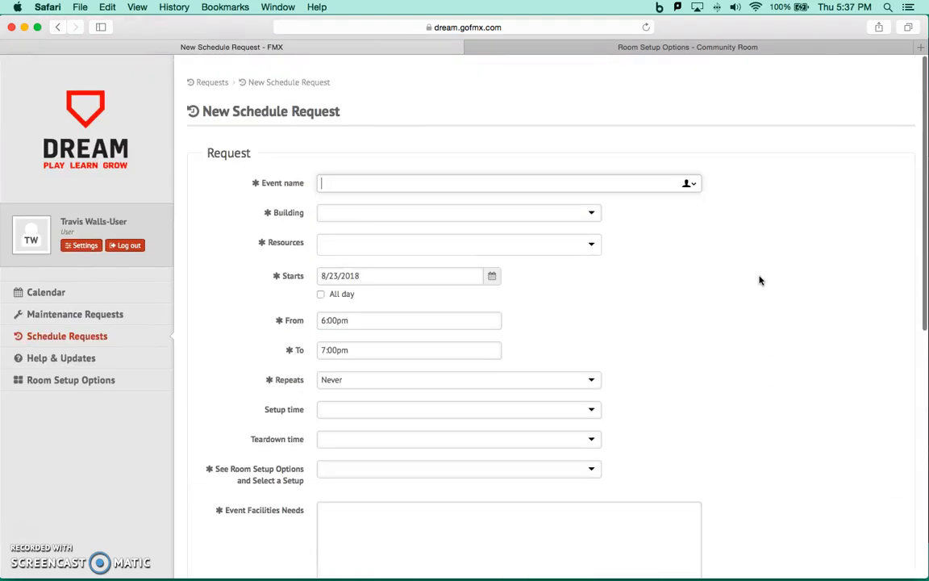
{"action": "left_click", "coordinate": [678, 211]}
{"action": "left_click", "coordinate": [617, 175]}
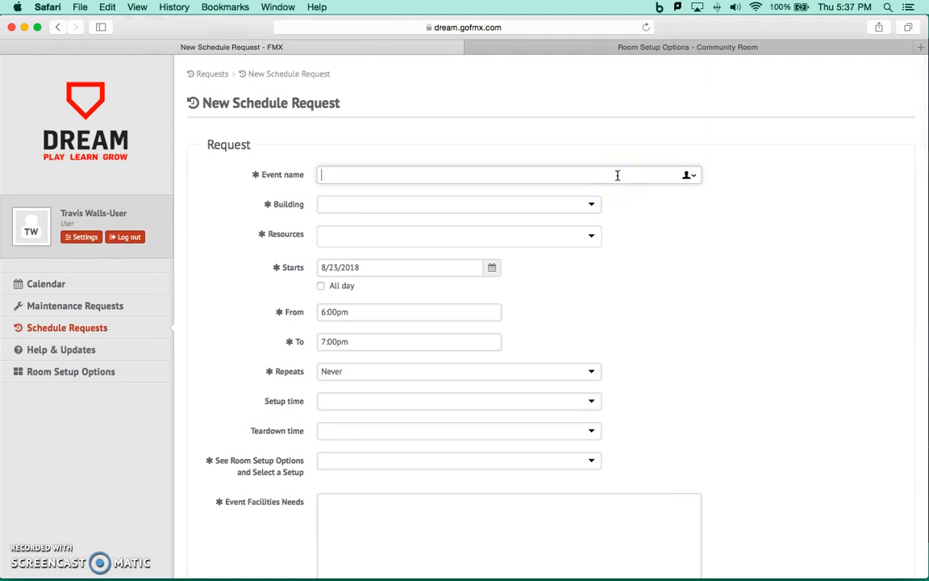
{"action": "type", "text": "A Really Important Meeting"}
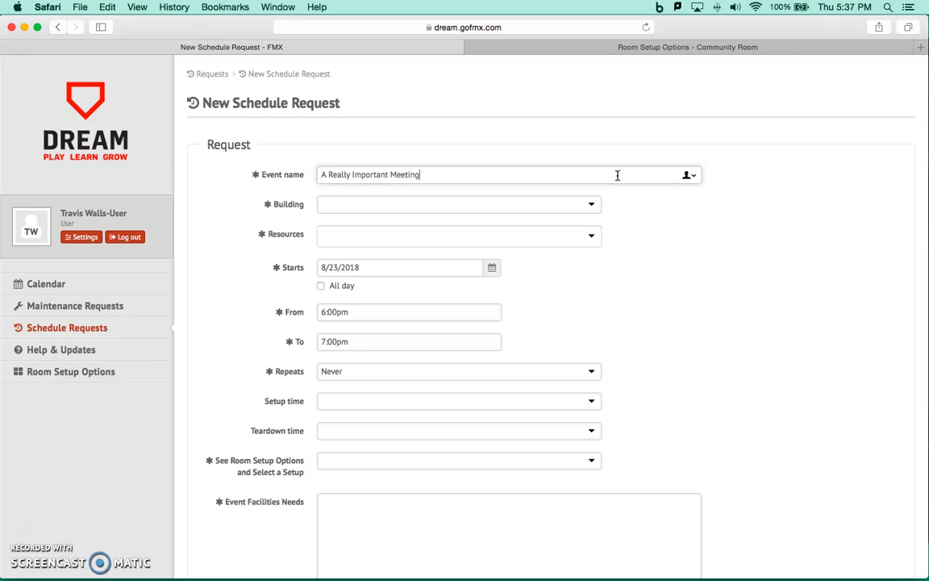
{"action": "left_click", "coordinate": [591, 205]}
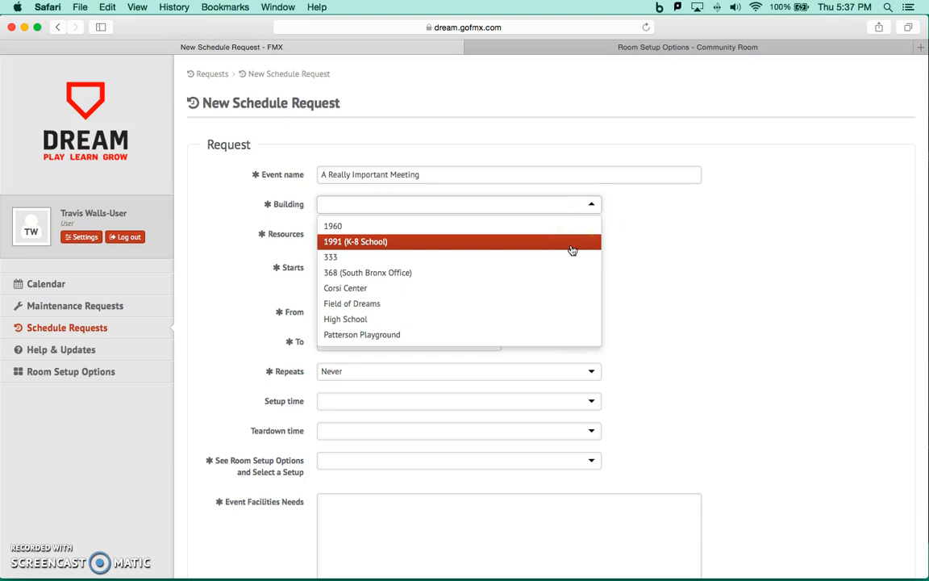
{"action": "left_click", "coordinate": [571, 244]}
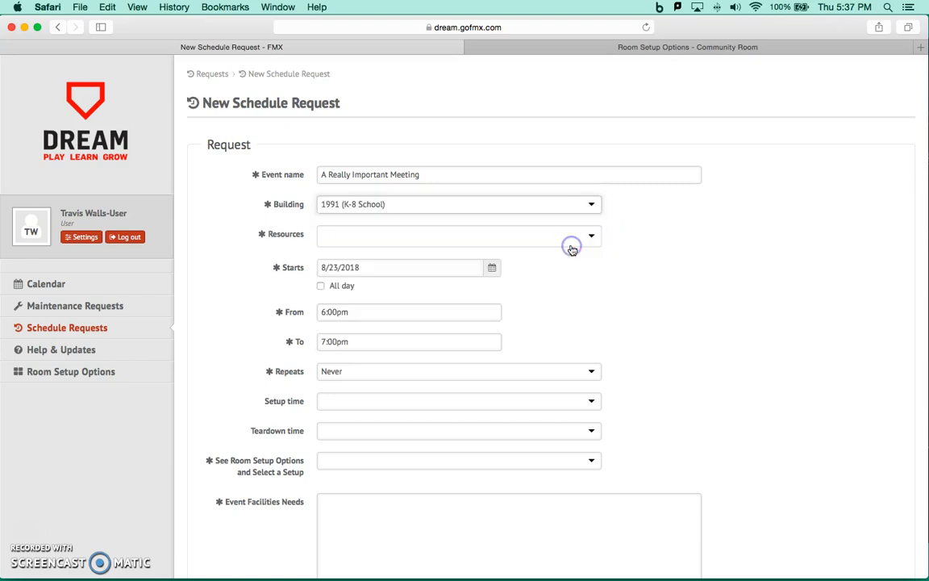
- Try adding Cafeteria and Gym as resources for the event and remove both
{"action": "left_click", "coordinate": [594, 239]}
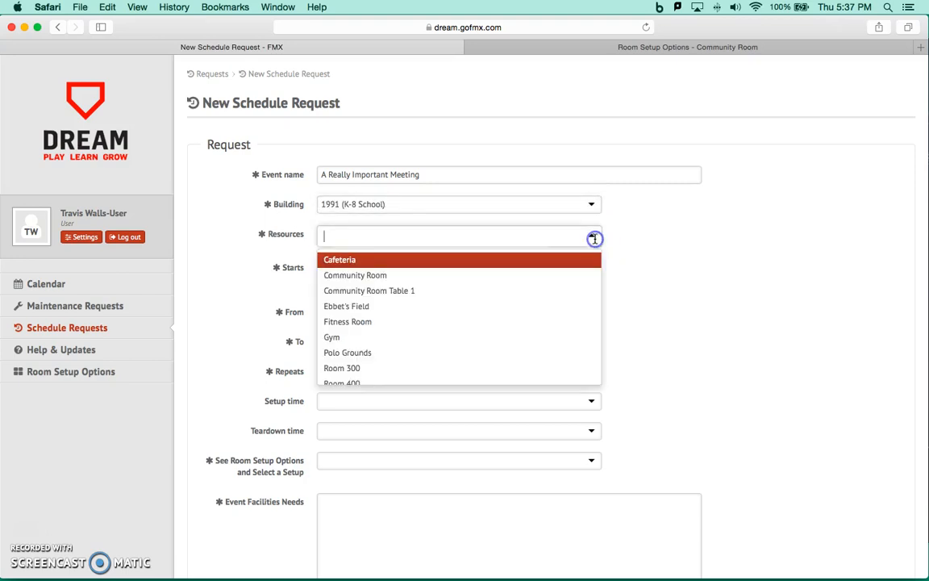
{"action": "scroll", "coordinate": [576, 270], "scroll_direction": "down", "scroll_amount": 1}
{"action": "scroll", "coordinate": [568, 298], "scroll_direction": "down", "scroll_amount": 1}
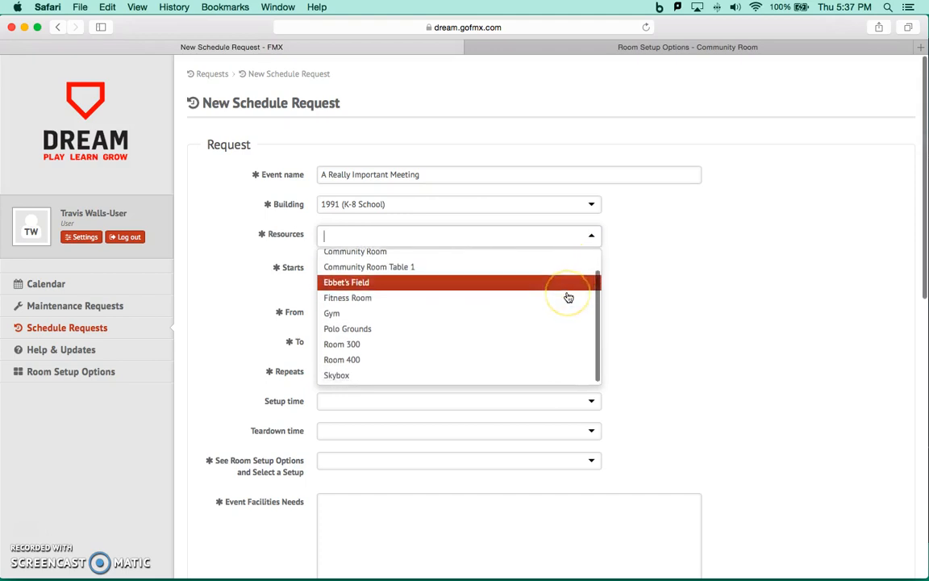
{"action": "scroll", "coordinate": [562, 328], "scroll_direction": "up", "scroll_amount": 2}
{"action": "scroll", "coordinate": [561, 328], "scroll_direction": "down", "scroll_amount": 5}
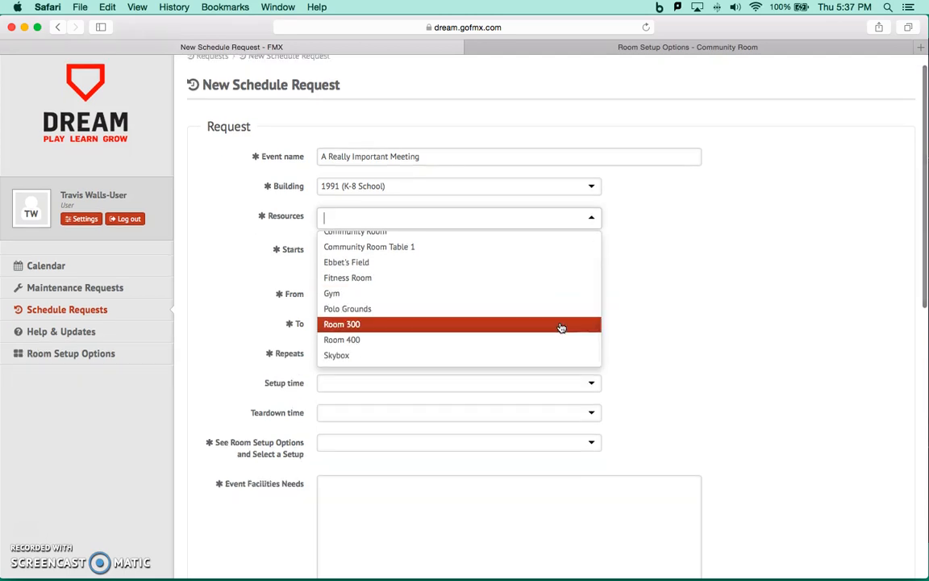
{"action": "scroll", "coordinate": [562, 327], "scroll_direction": "up", "scroll_amount": 2}
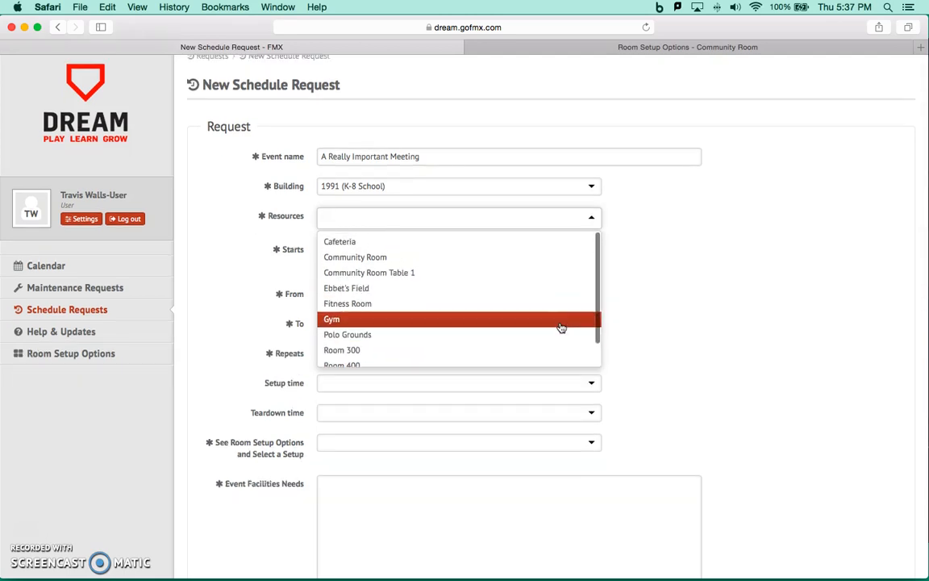
{"action": "left_click", "coordinate": [554, 246]}
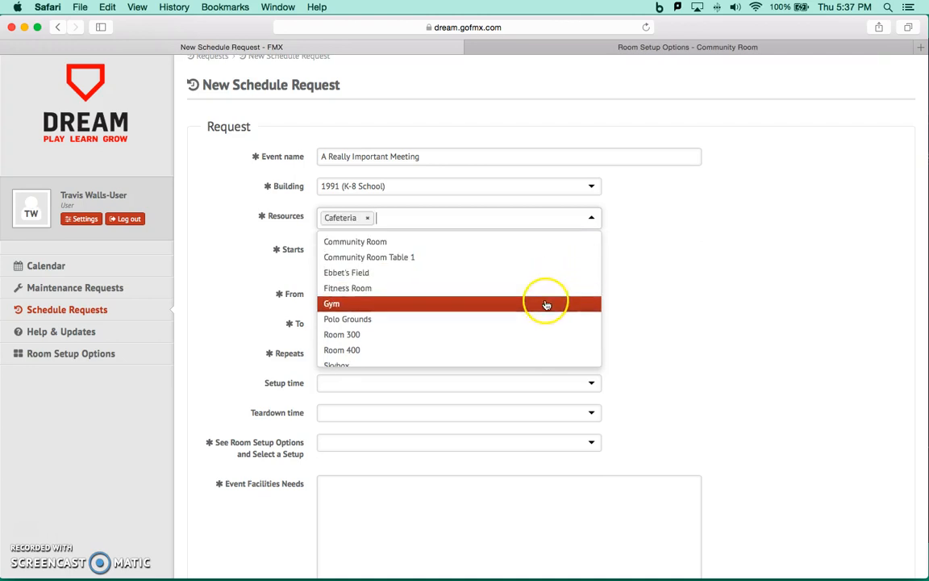
{"action": "left_click", "coordinate": [546, 304]}
{"action": "left_click", "coordinate": [412, 217]}
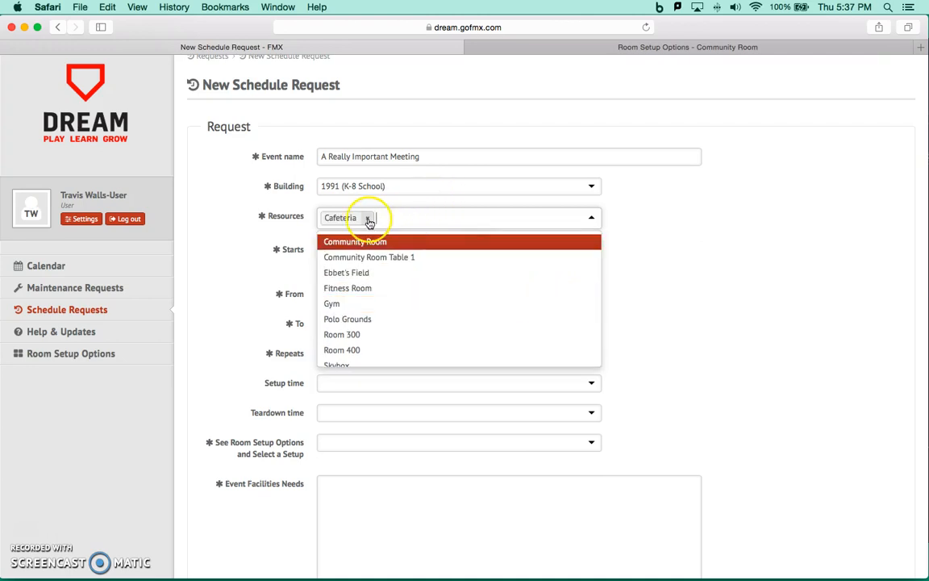
{"action": "left_click", "coordinate": [368, 219]}
- Add Community Room as the event's resource
{"action": "left_click", "coordinate": [376, 257]}
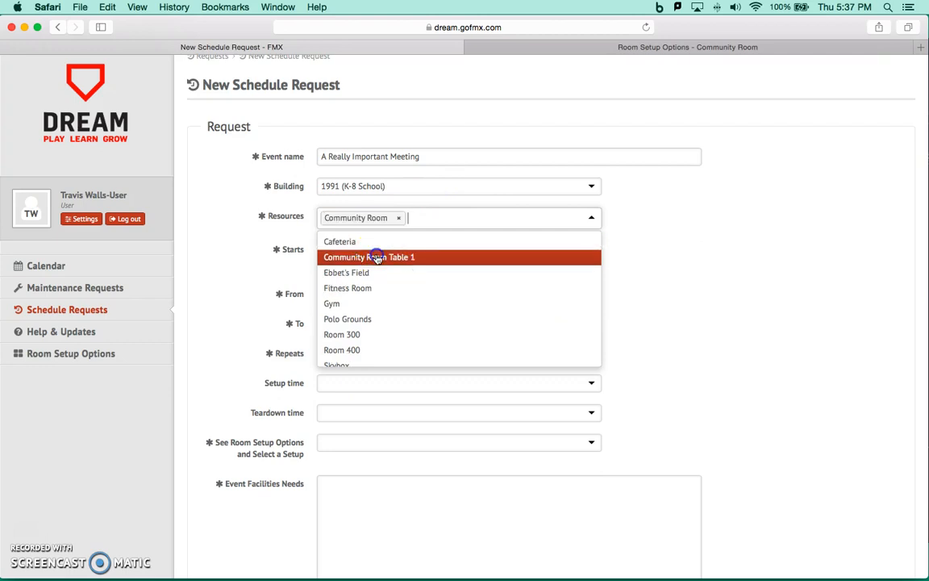
{"action": "left_click", "coordinate": [655, 268]}
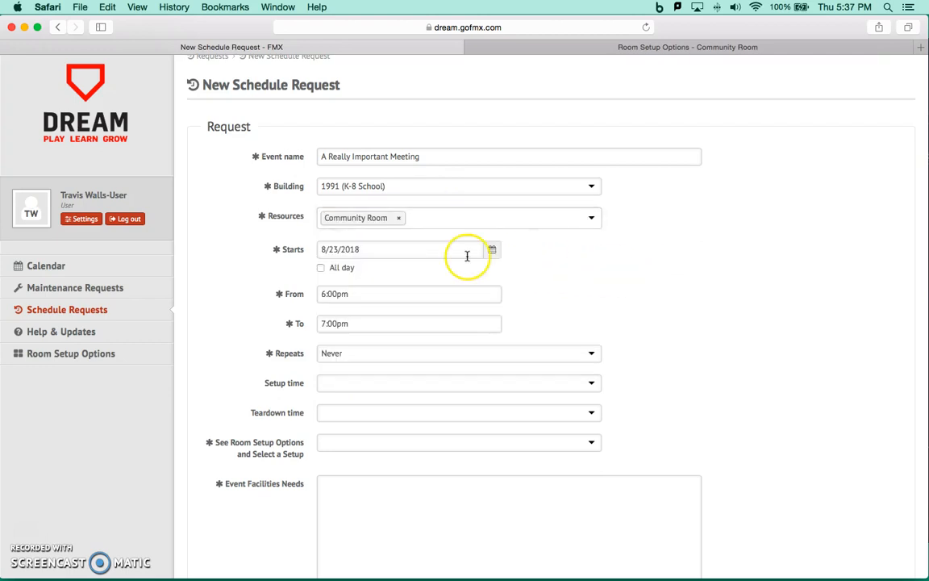
- Review the request's start date, its from and to times, and the available repeat options
{"action": "scroll", "coordinate": [467, 256], "scroll_direction": "down", "scroll_amount": 2}
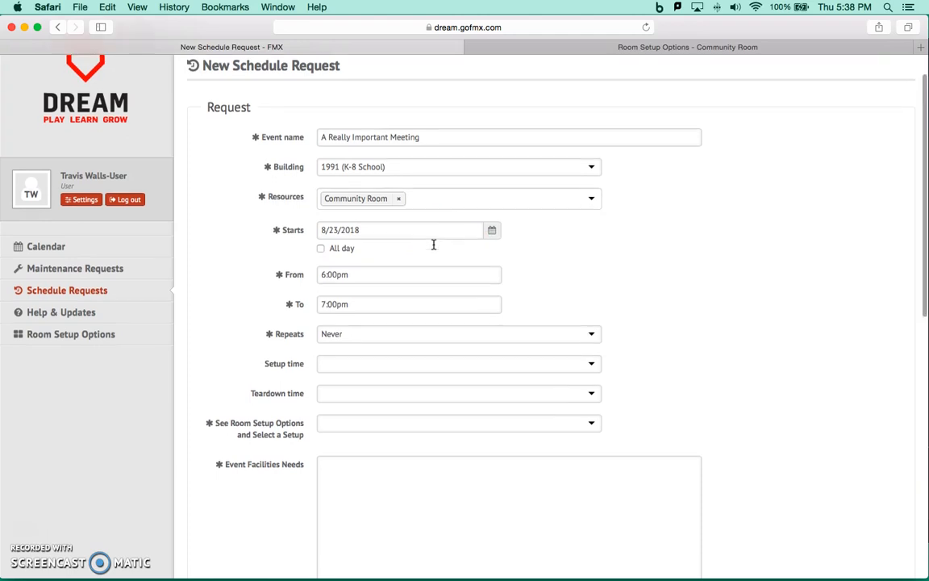
{"action": "scroll", "coordinate": [433, 245], "scroll_direction": "down", "scroll_amount": 3}
{"action": "left_click", "coordinate": [428, 259]}
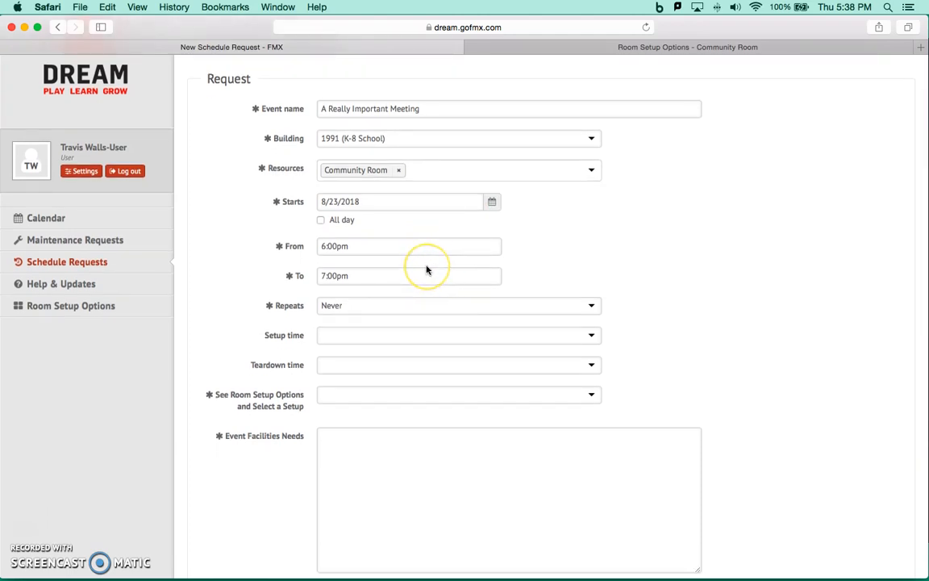
{"action": "scroll", "coordinate": [428, 268], "scroll_direction": "down", "scroll_amount": 2}
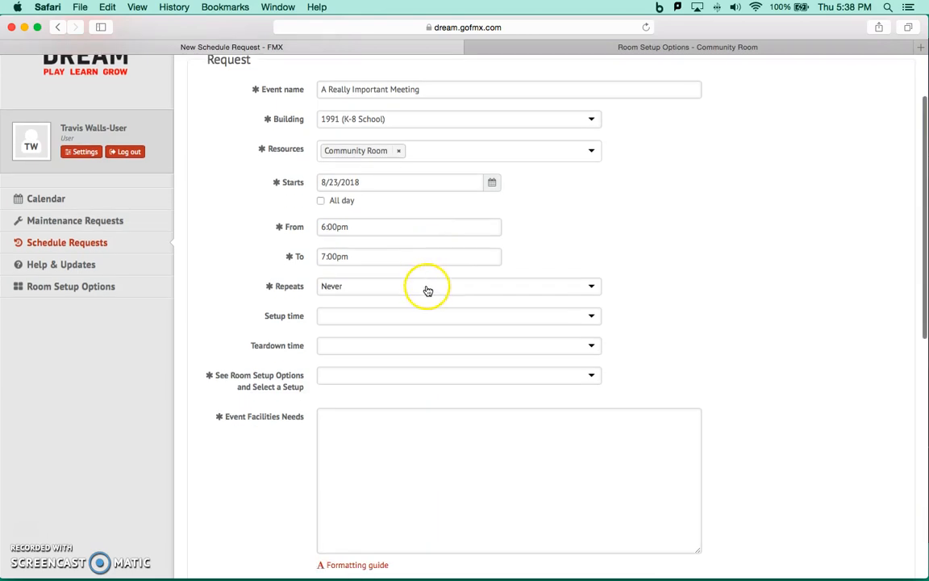
{"action": "left_click", "coordinate": [429, 289]}
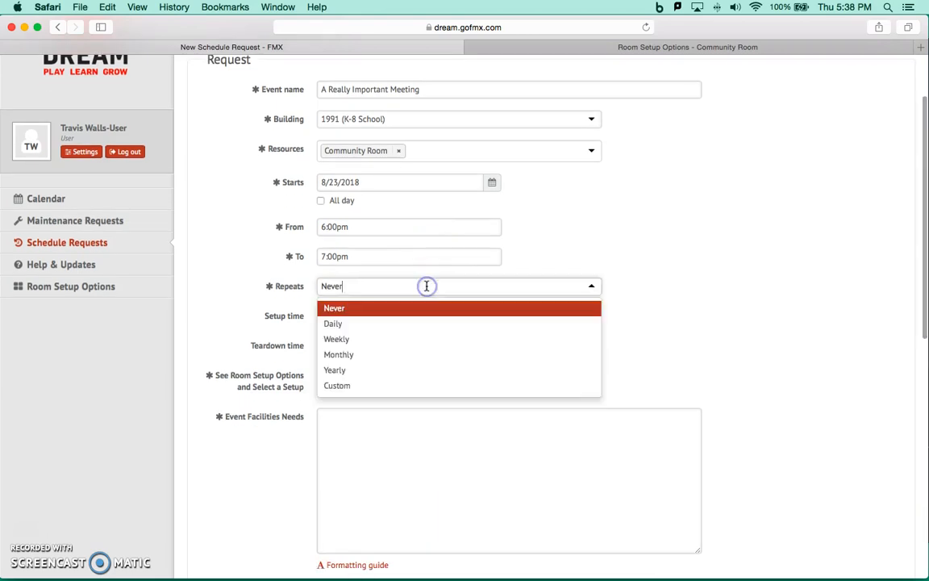
{"action": "left_click", "coordinate": [535, 255]}
- Set both the setup time and the teardown time to 30 minutes
{"action": "scroll", "coordinate": [491, 302], "scroll_direction": "down", "scroll_amount": 3}
{"action": "left_click", "coordinate": [521, 289]}
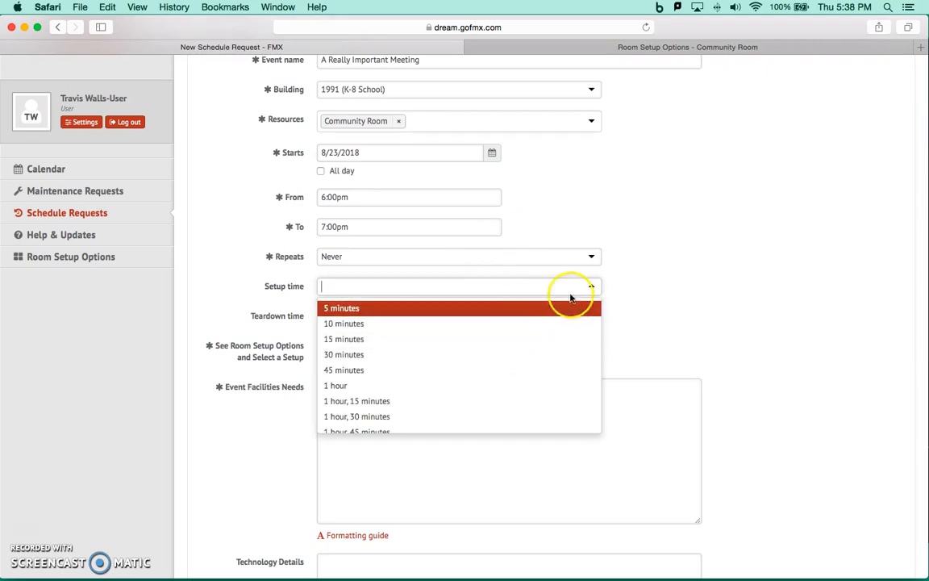
{"action": "left_click", "coordinate": [631, 291]}
{"action": "left_click", "coordinate": [576, 287]}
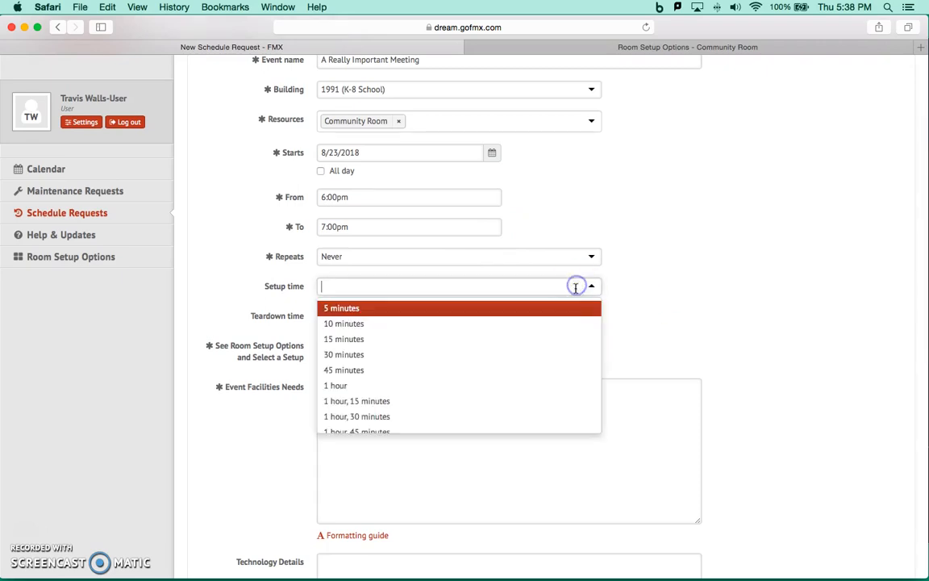
{"action": "left_click", "coordinate": [564, 353]}
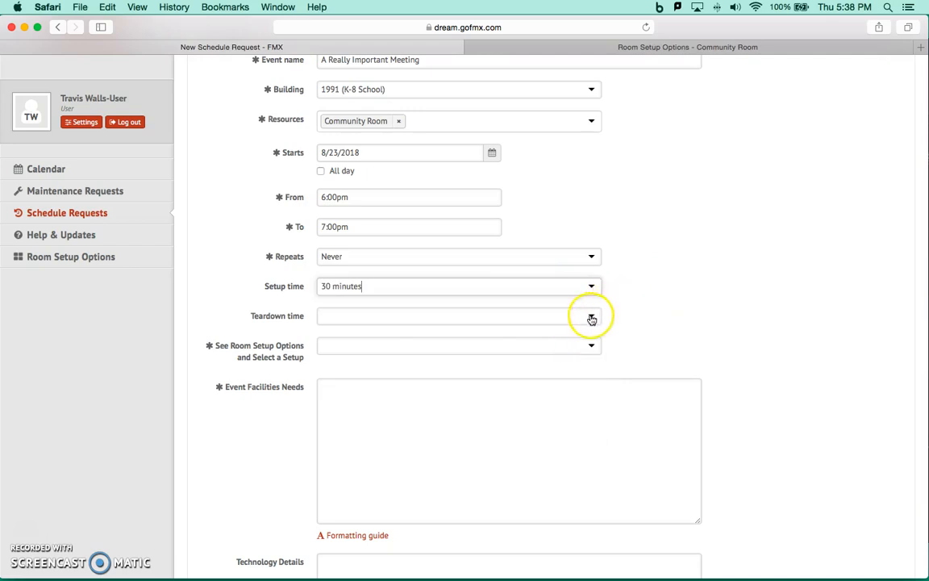
{"action": "left_click", "coordinate": [591, 319]}
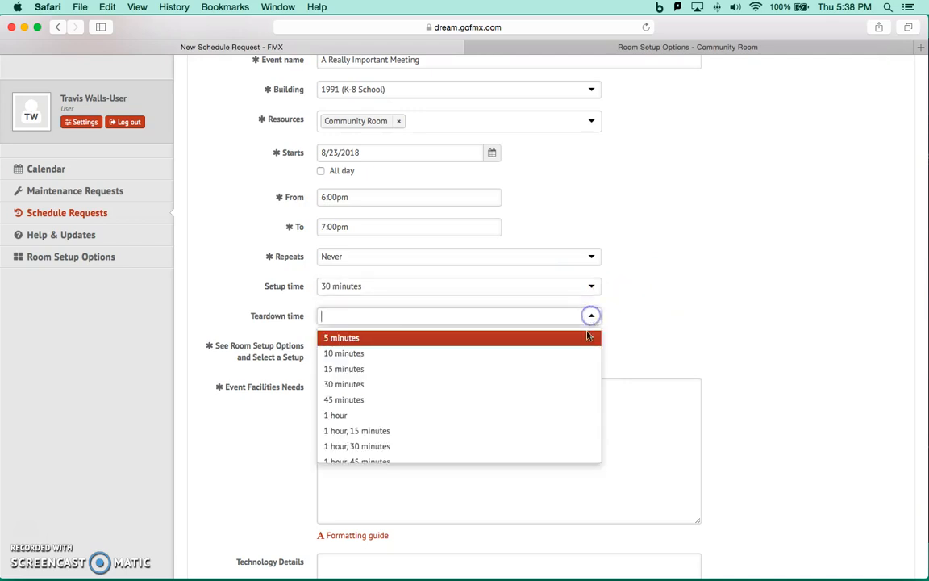
{"action": "left_click", "coordinate": [569, 385]}
- Check which room setup choices the request form offers without selecting one
{"action": "scroll", "coordinate": [686, 311], "scroll_direction": "down", "scroll_amount": 1}
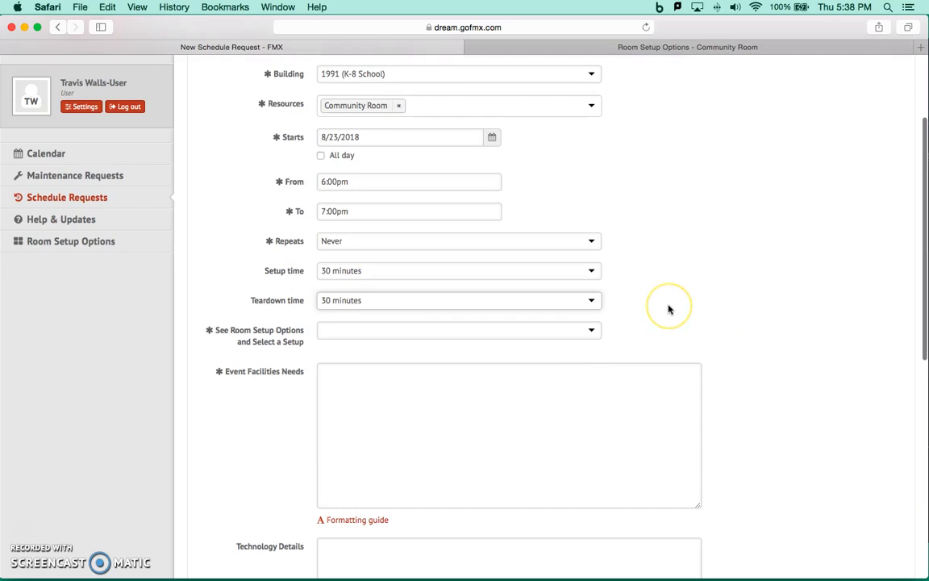
{"action": "scroll", "coordinate": [668, 309], "scroll_direction": "down", "scroll_amount": 1}
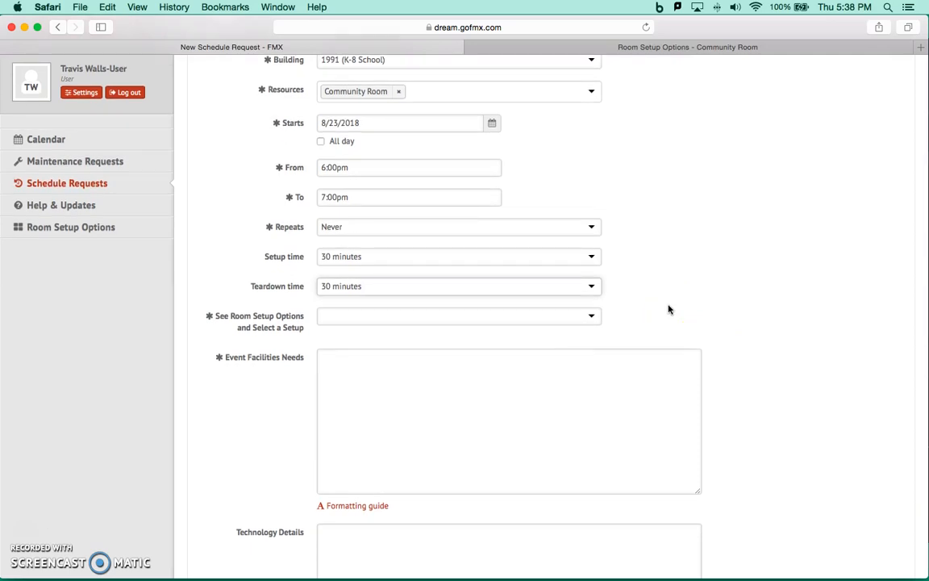
{"action": "left_click", "coordinate": [592, 317]}
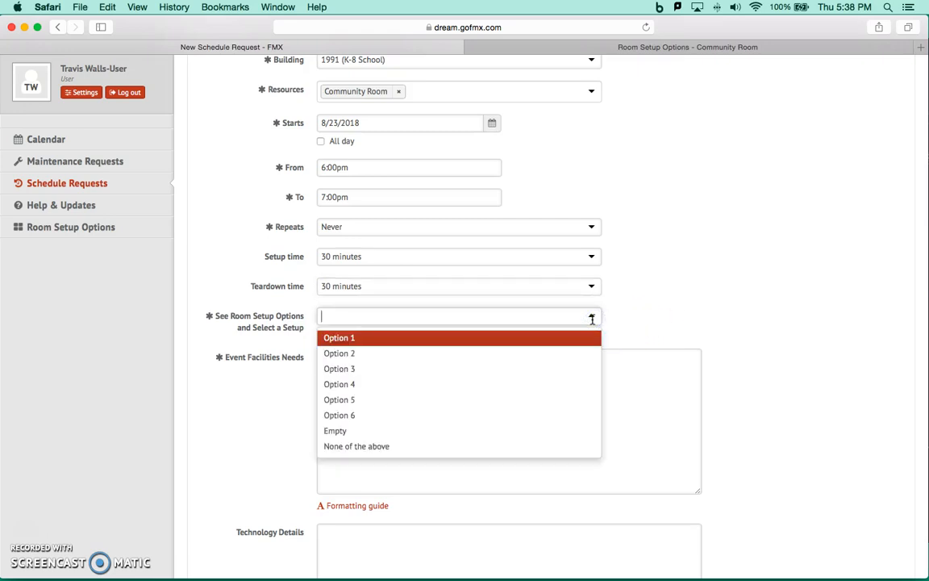
{"action": "left_click", "coordinate": [597, 316]}
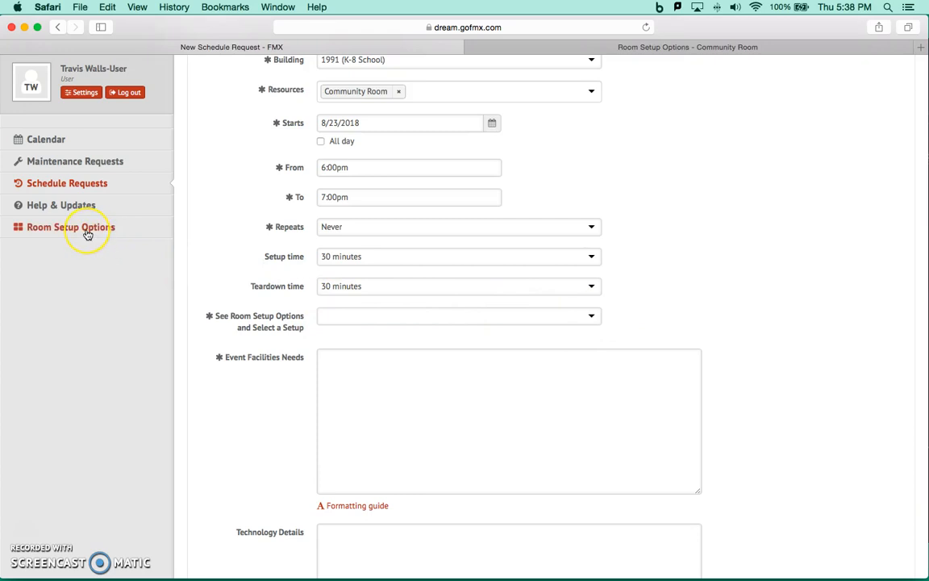
- Open the Room Setup Options site and go through its buildings to the Community Room page
{"action": "scroll", "coordinate": [88, 242], "scroll_direction": "up", "scroll_amount": 2}
{"action": "scroll", "coordinate": [88, 262], "scroll_direction": "down", "scroll_amount": 1}
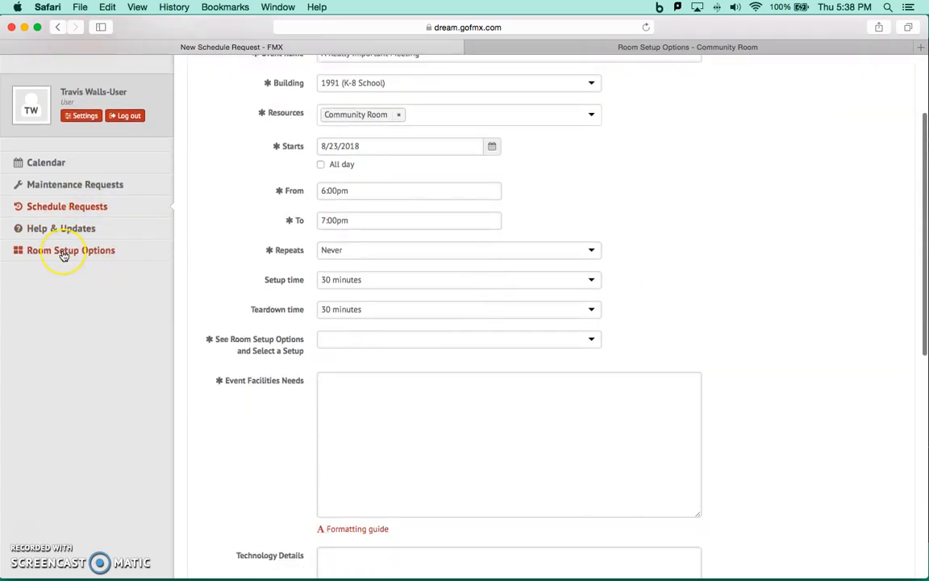
{"action": "left_click", "coordinate": [64, 253]}
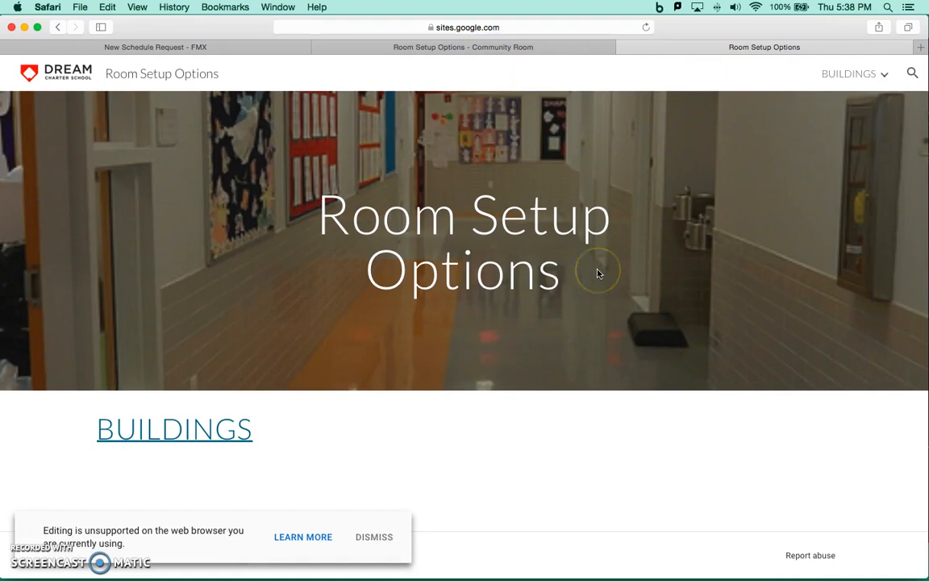
{"action": "left_click", "coordinate": [228, 432]}
{"action": "left_click", "coordinate": [103, 365]}
{"action": "scroll", "coordinate": [106, 367], "scroll_direction": "down", "scroll_amount": 2}
{"action": "left_click", "coordinate": [135, 321]}
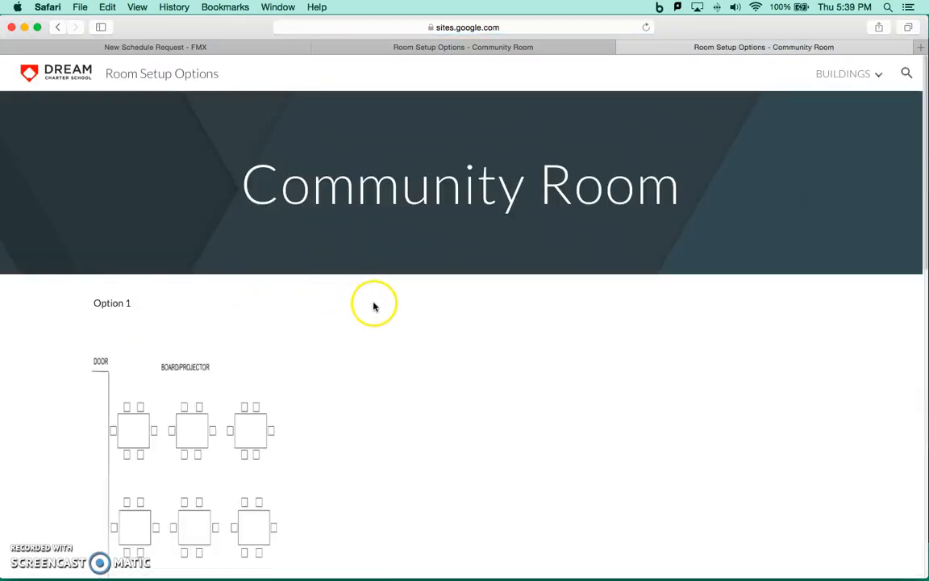
- Examine the Community Room's layout diagrams for Options 1 to 3
{"action": "scroll", "coordinate": [375, 305], "scroll_direction": "down", "scroll_amount": 8}
{"action": "scroll", "coordinate": [379, 308], "scroll_direction": "down", "scroll_amount": 6}
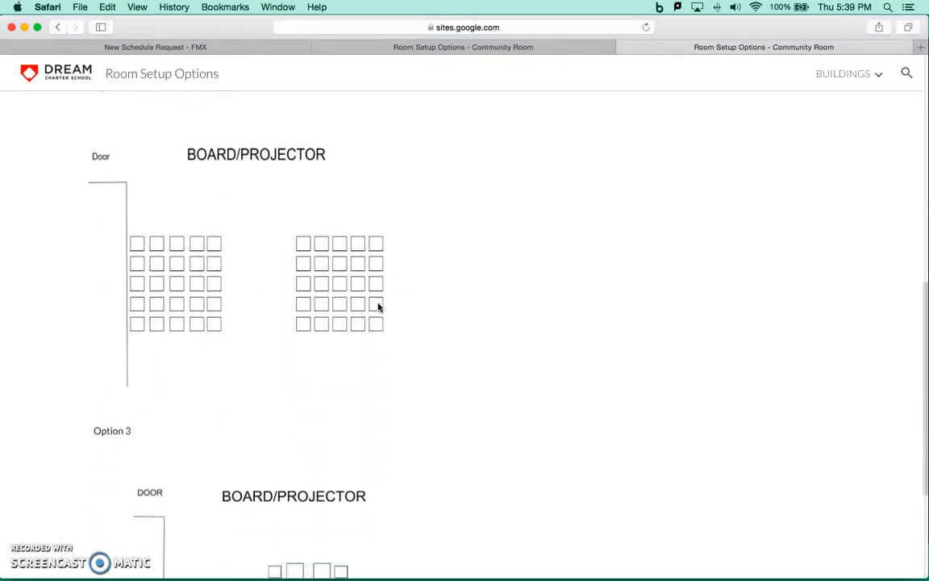
{"action": "scroll", "coordinate": [378, 308], "scroll_direction": "down", "scroll_amount": 5}
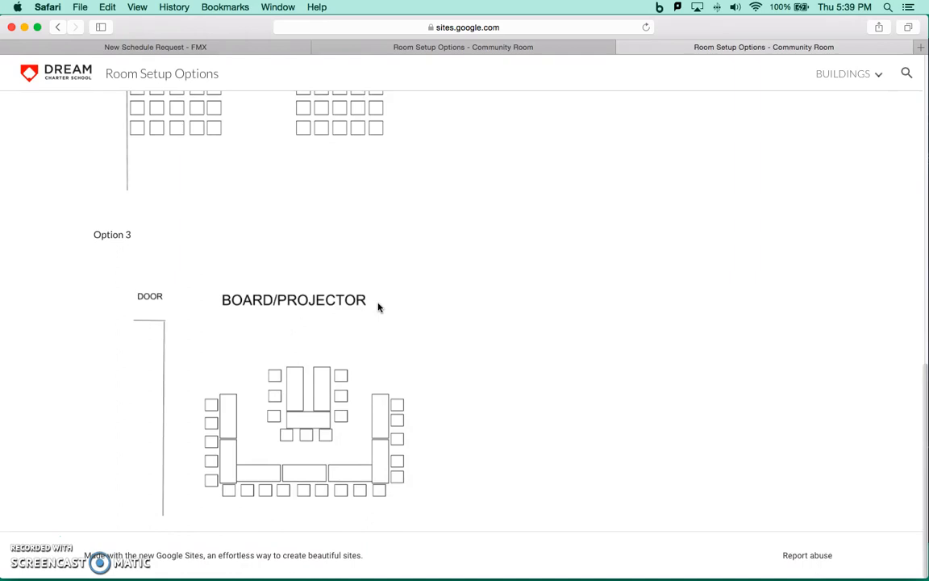
{"action": "scroll", "coordinate": [378, 308], "scroll_direction": "up", "scroll_amount": 18}
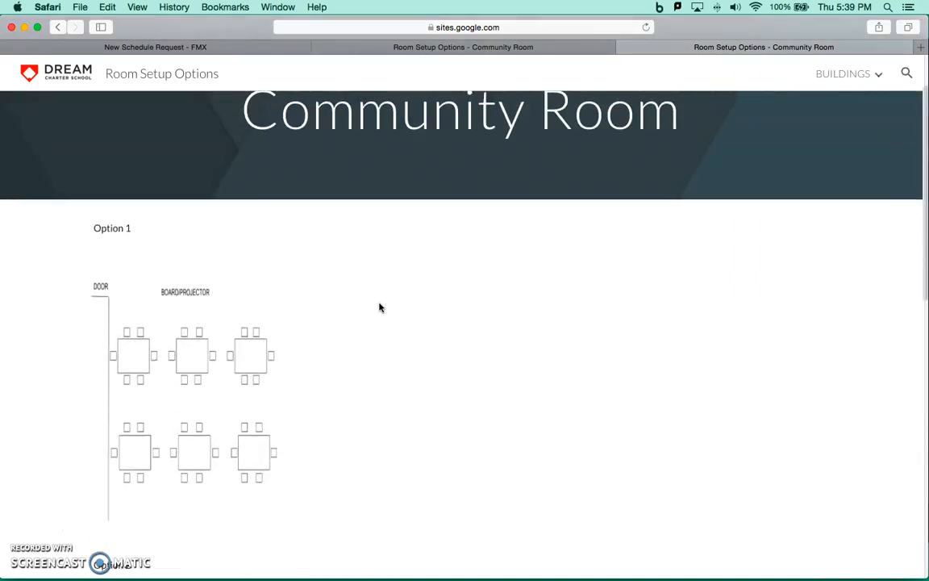
- Return from the Community Room layouts to the schedule request form and select Option 3 as the room setup
{"action": "scroll", "coordinate": [379, 307], "scroll_direction": "down", "scroll_amount": 18}
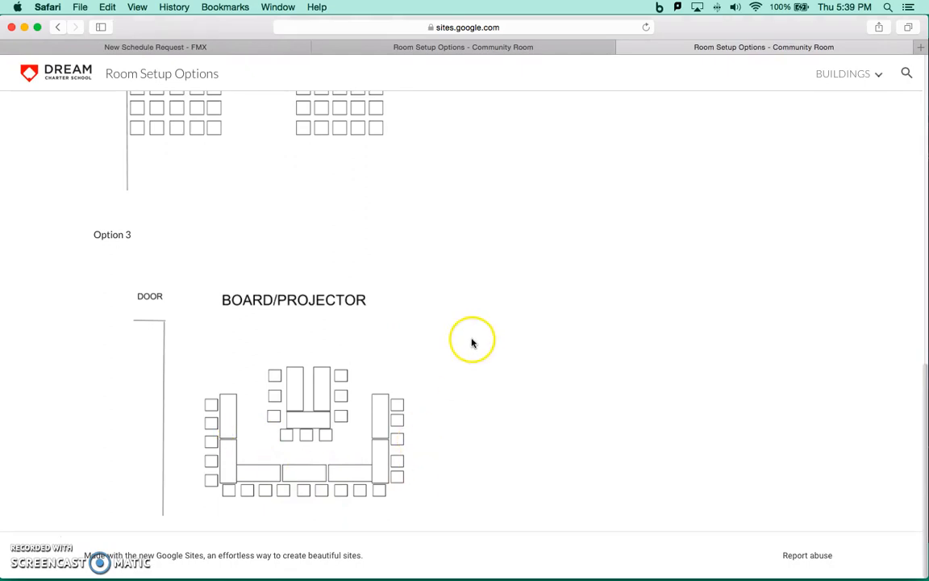
{"action": "left_click", "coordinate": [172, 47]}
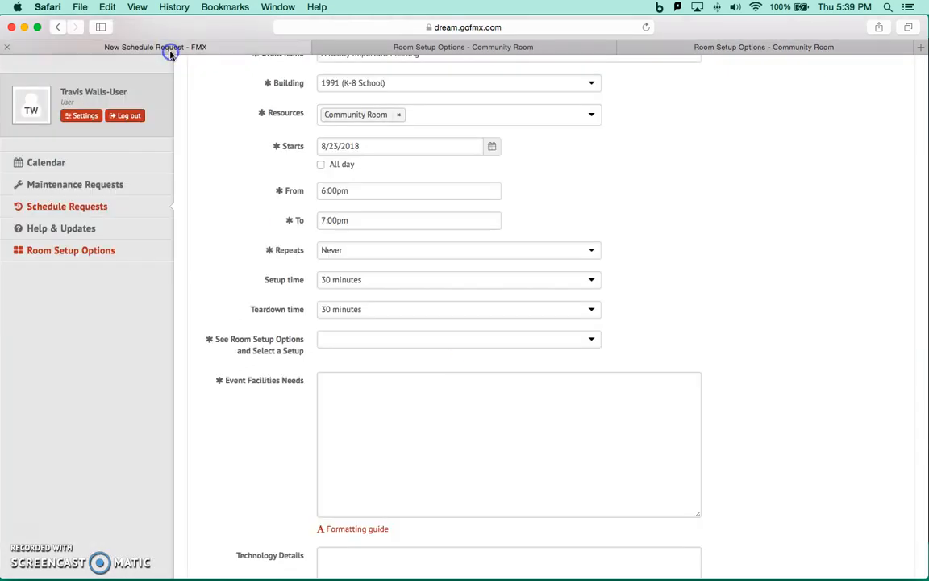
{"action": "left_click", "coordinate": [572, 342]}
{"action": "left_click", "coordinate": [560, 391]}
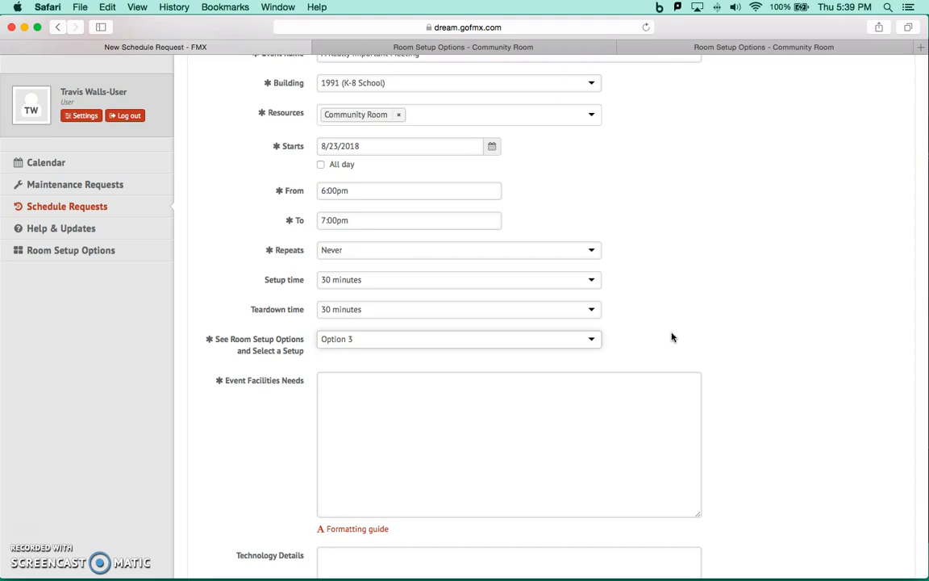
- Change the room setup selection to None of the above
{"action": "left_click", "coordinate": [591, 339]}
{"action": "scroll", "coordinate": [593, 341], "scroll_direction": "down", "scroll_amount": 1}
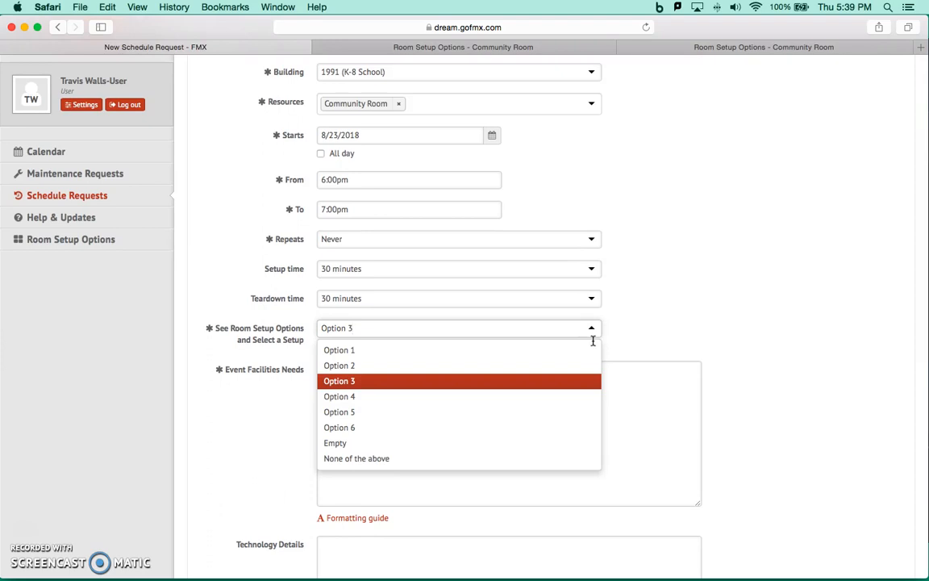
{"action": "left_click", "coordinate": [528, 461]}
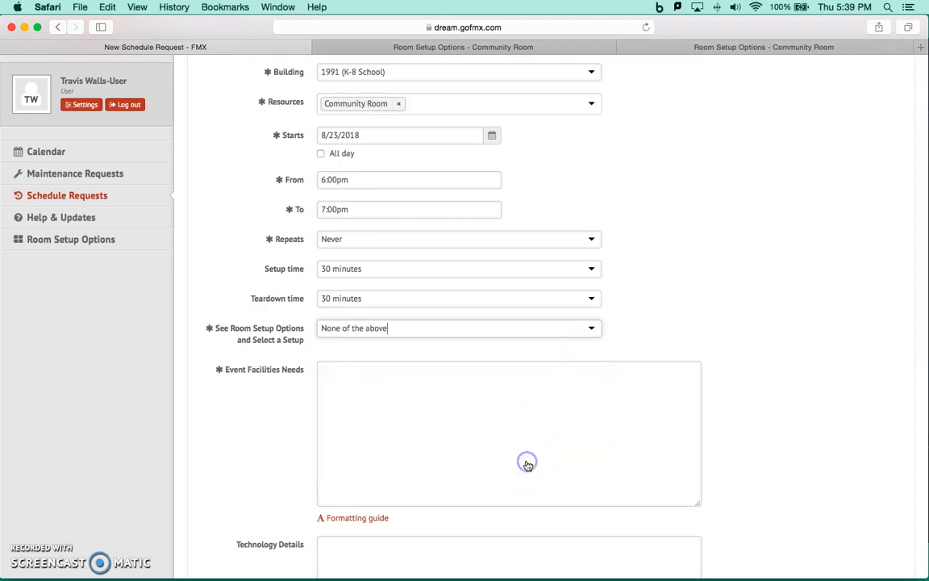
- Enter "30 chairs set up facing the projector." as the Event Facilities Needs
{"action": "left_click", "coordinate": [401, 367]}
{"action": "scroll", "coordinate": [438, 376], "scroll_direction": "down", "scroll_amount": 5}
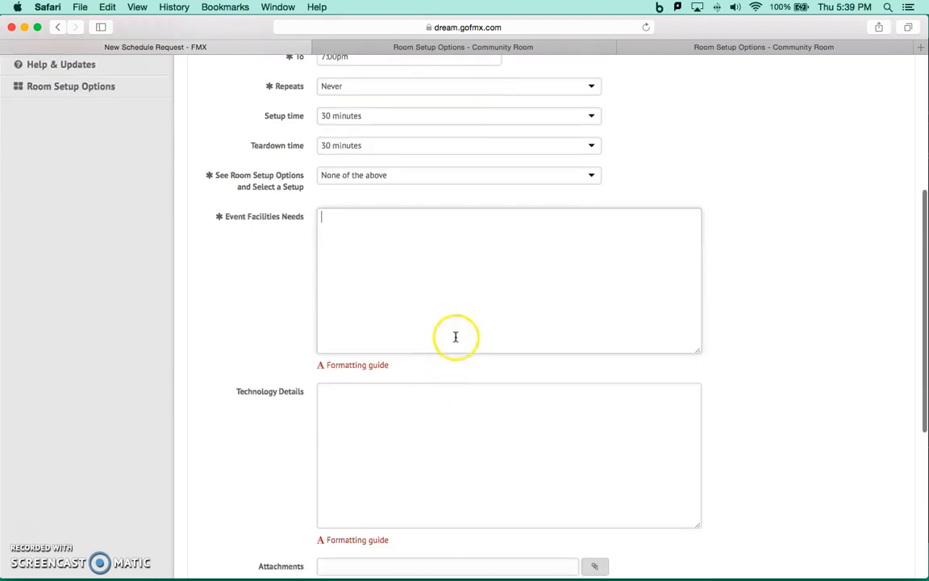
{"action": "scroll", "coordinate": [464, 322], "scroll_direction": "down", "scroll_amount": 1}
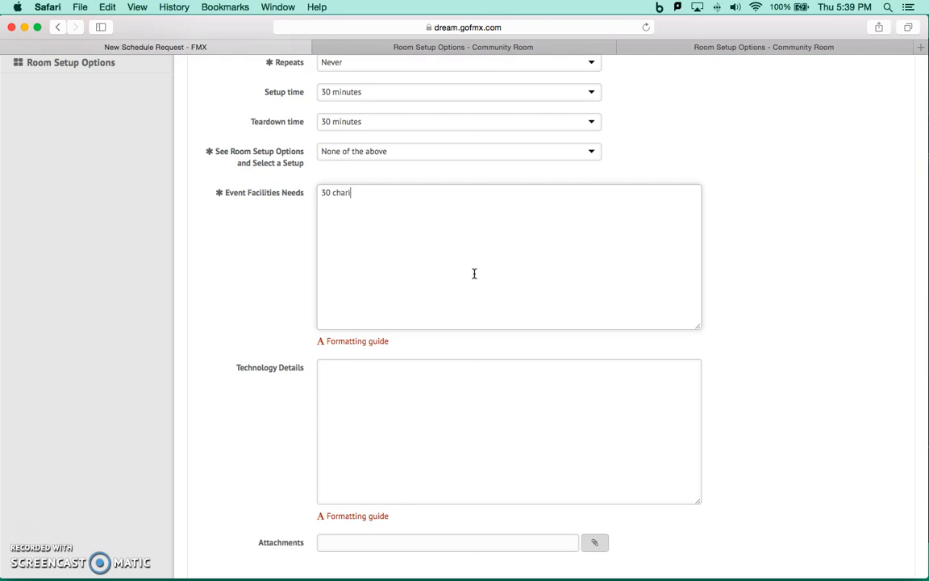
{"action": "type", "text": "30 chairs set up facing the projector."}
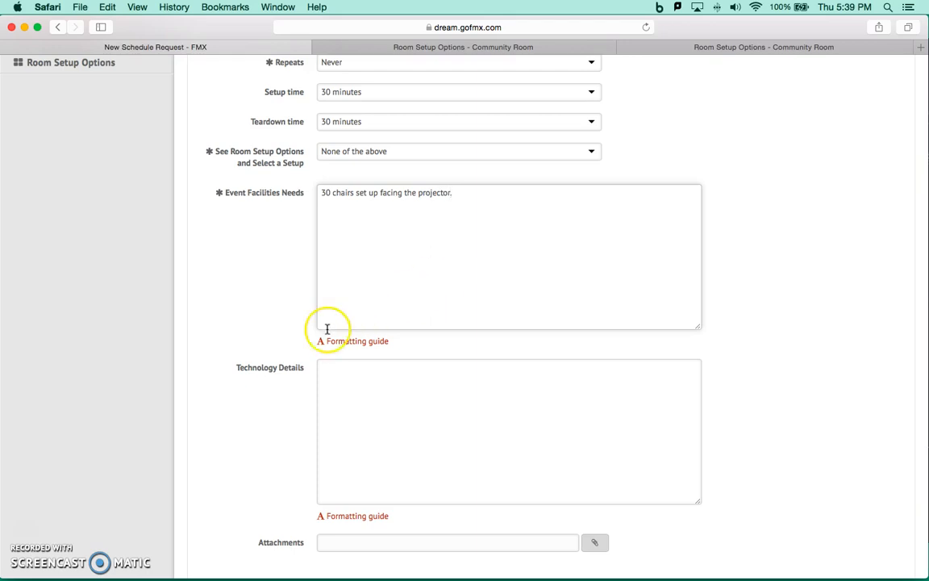
- Review the optional Technology Details, Attachments, Upcoming reminder and Entrances fields without filling them in
{"action": "scroll", "coordinate": [327, 328], "scroll_direction": "down", "scroll_amount": 3}
{"action": "left_click", "coordinate": [348, 318]}
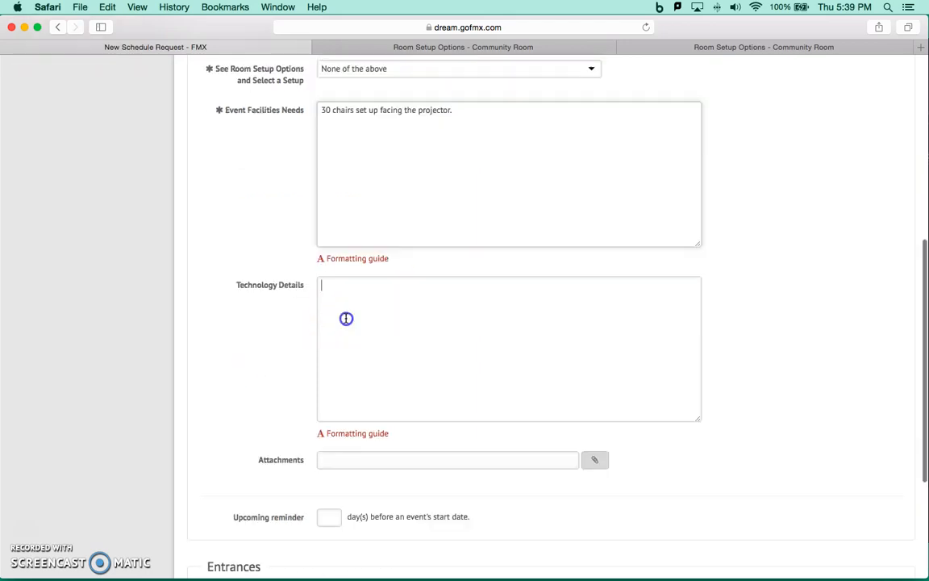
{"action": "scroll", "coordinate": [346, 318], "scroll_direction": "down", "scroll_amount": 1}
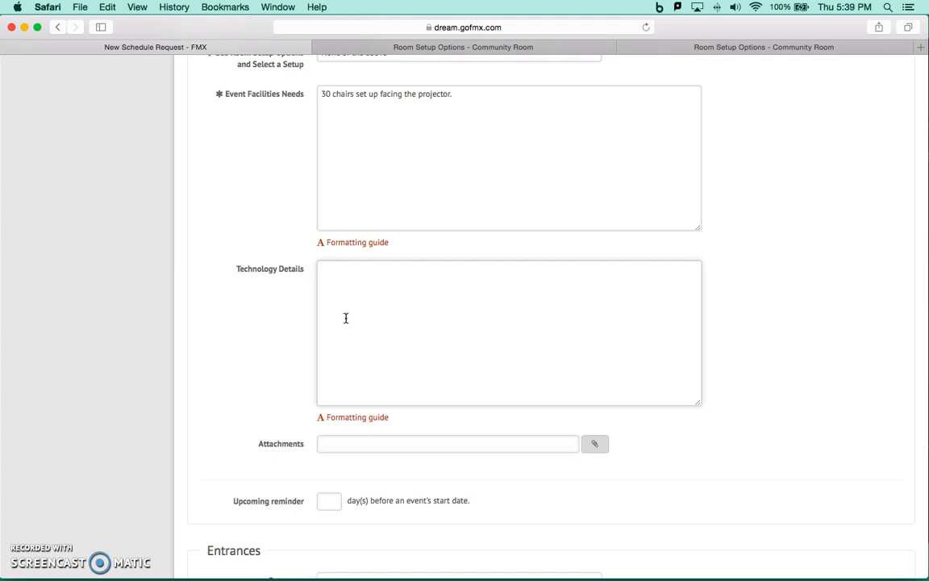
{"action": "scroll", "coordinate": [346, 318], "scroll_direction": "down", "scroll_amount": 3}
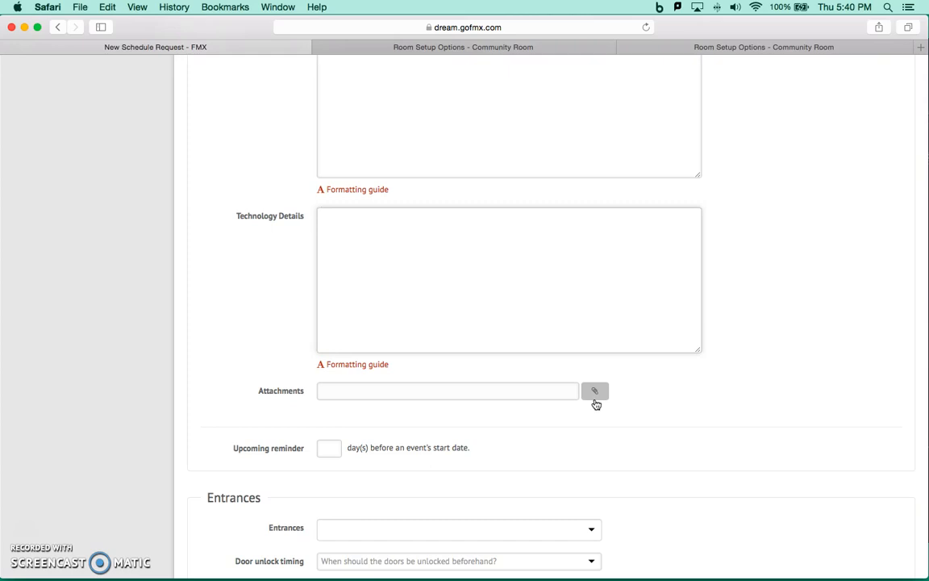
{"action": "scroll", "coordinate": [596, 404], "scroll_direction": "up", "scroll_amount": 2}
{"action": "scroll", "coordinate": [597, 404], "scroll_direction": "down", "scroll_amount": 1}
{"action": "scroll", "coordinate": [597, 405], "scroll_direction": "down", "scroll_amount": 3}
{"action": "scroll", "coordinate": [596, 405], "scroll_direction": "down", "scroll_amount": 1}
{"action": "left_click", "coordinate": [598, 334]}
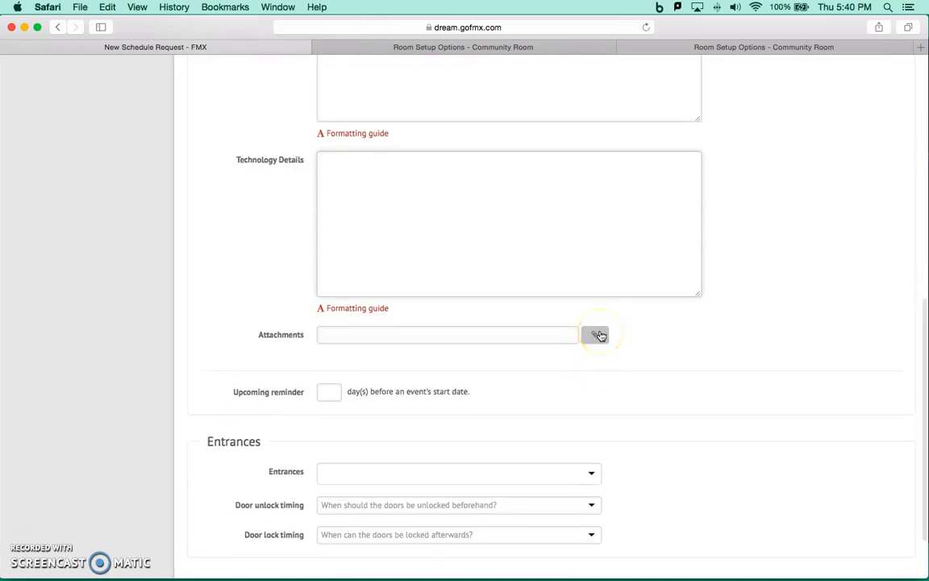
- Submit the completed schedule request for the Community Room meeting
{"action": "scroll", "coordinate": [601, 334], "scroll_direction": "down", "scroll_amount": 3}
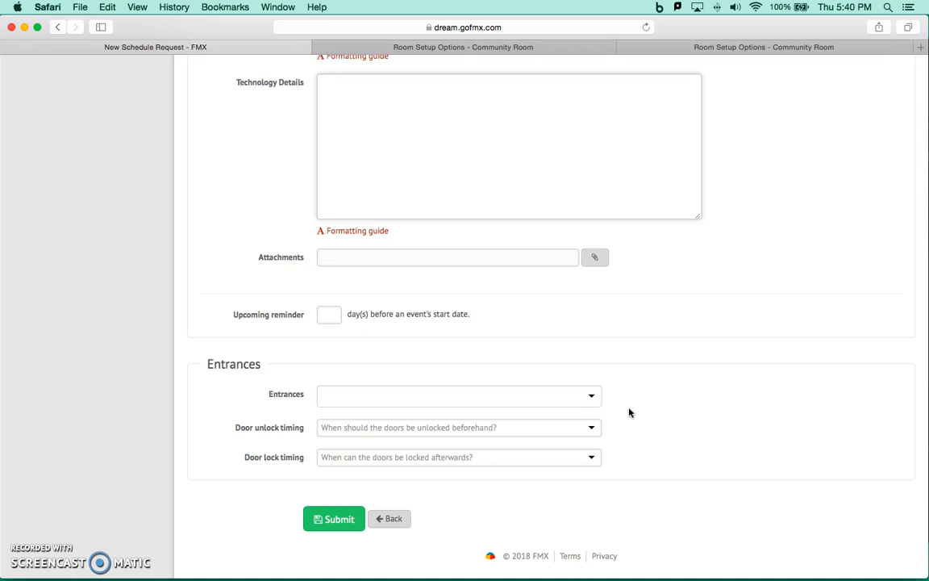
{"action": "left_click", "coordinate": [327, 529]}
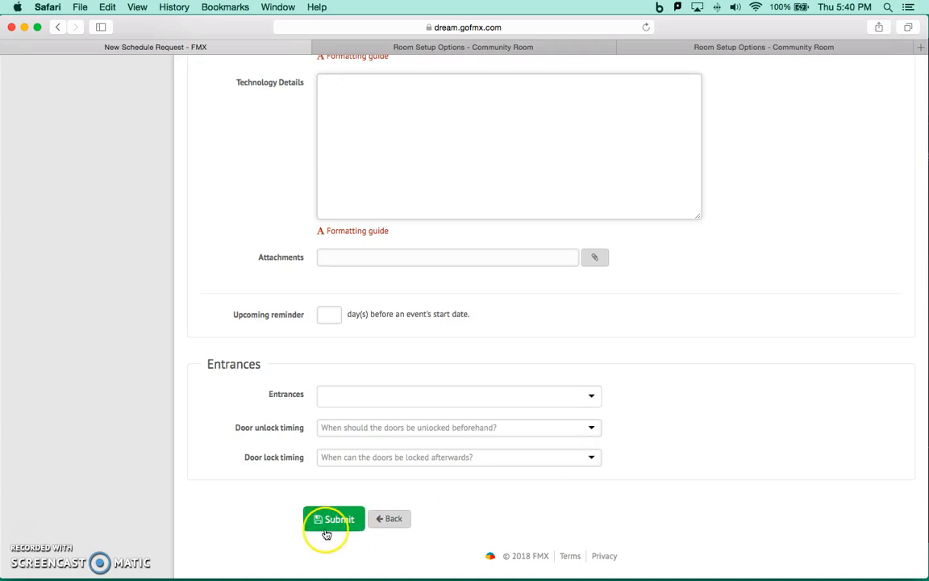
{"action": "left_click", "coordinate": [332, 530]}
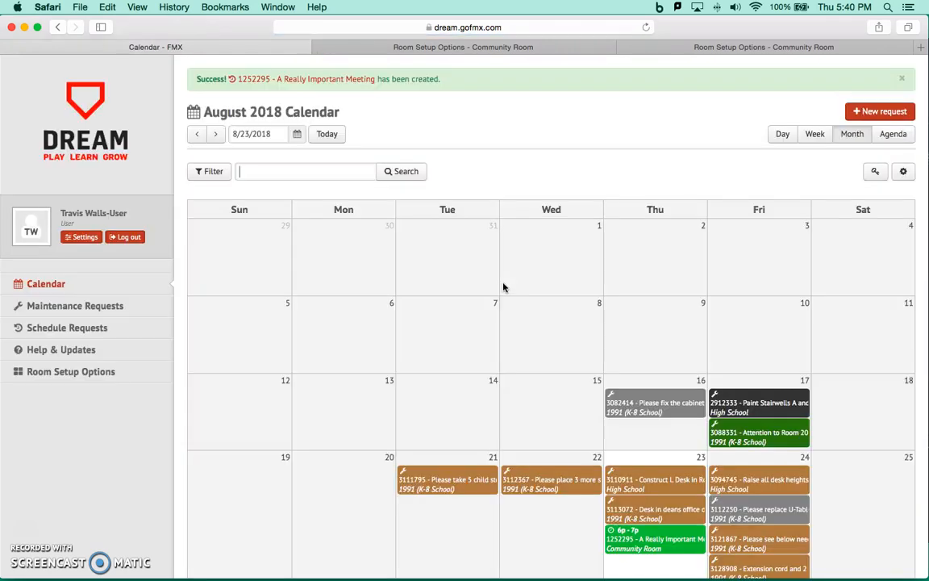
{"action": "left_click", "coordinate": [491, 155]}
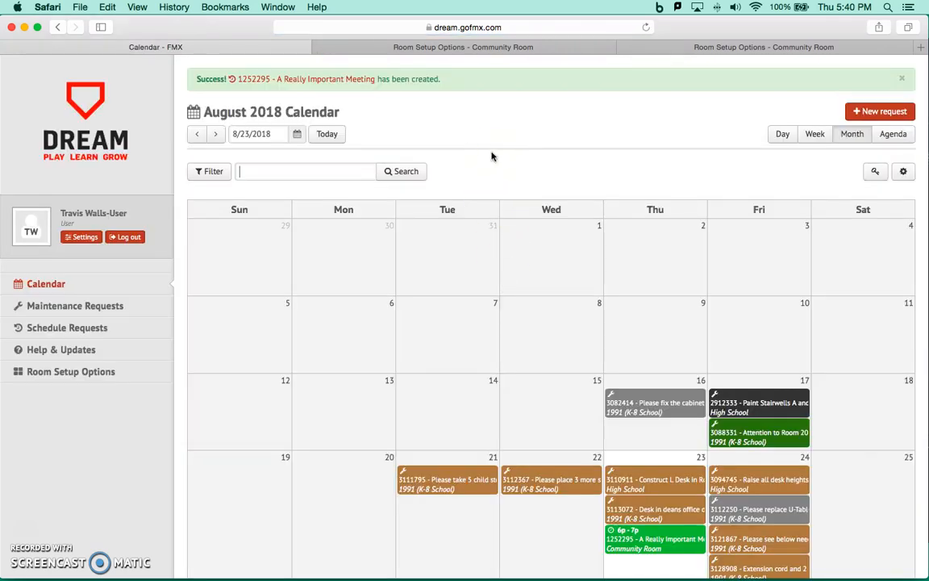